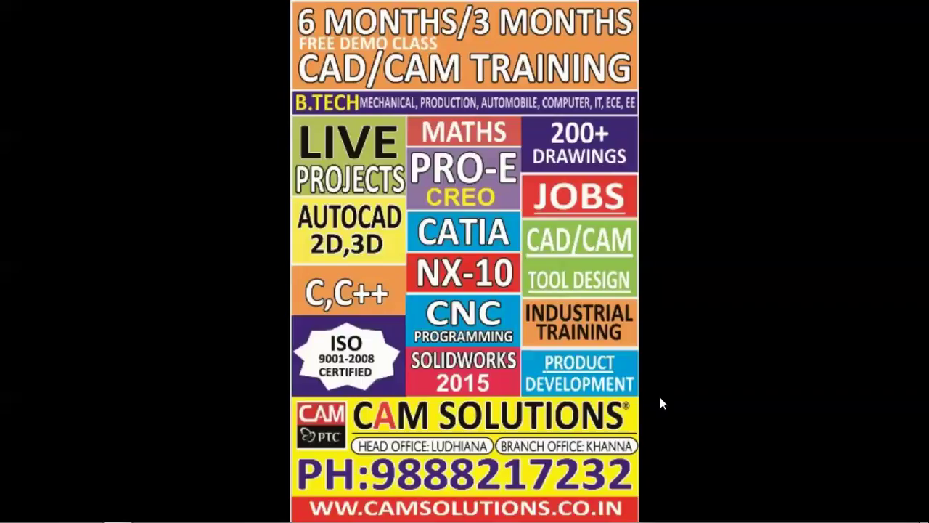
Cycle the desktop wallpaper twice, then restore the NX 10 window on its Welcome page.
{"action": "right_click", "coordinate": [614, 320]}
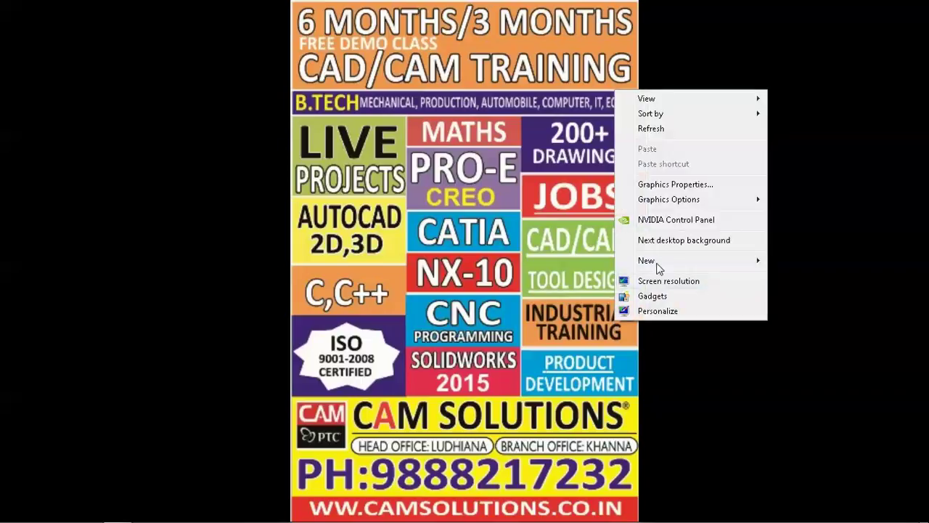
{"action": "left_click", "coordinate": [686, 240]}
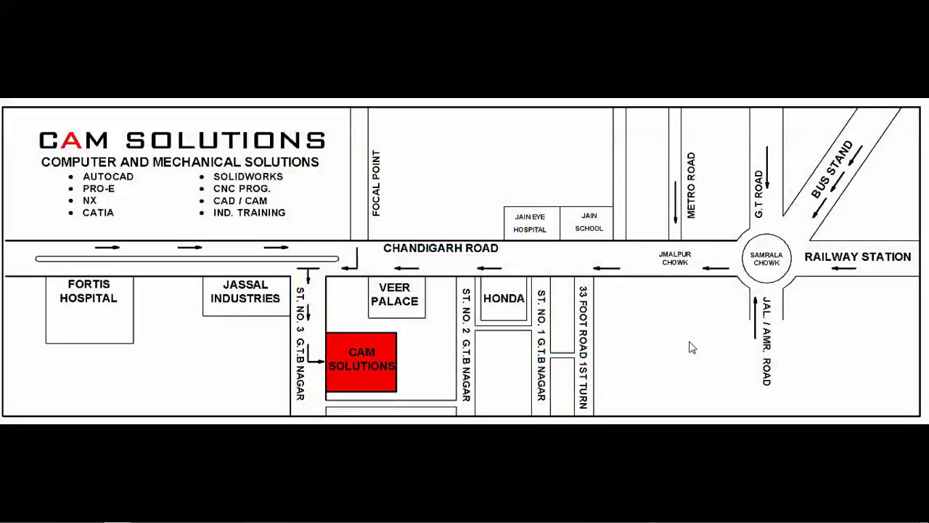
{"action": "right_click", "coordinate": [691, 348]}
{"action": "left_click", "coordinate": [755, 259]}
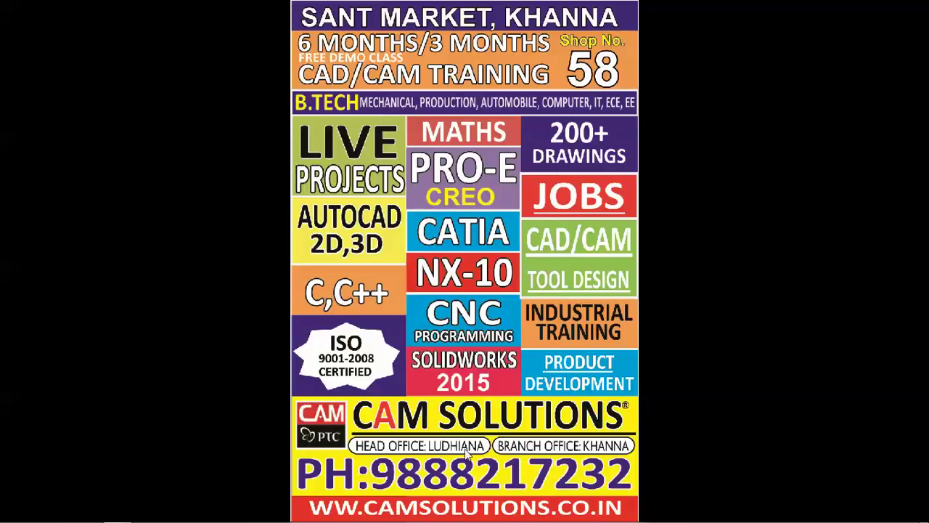
{"action": "mouse_move", "coordinate": [281, 519]}
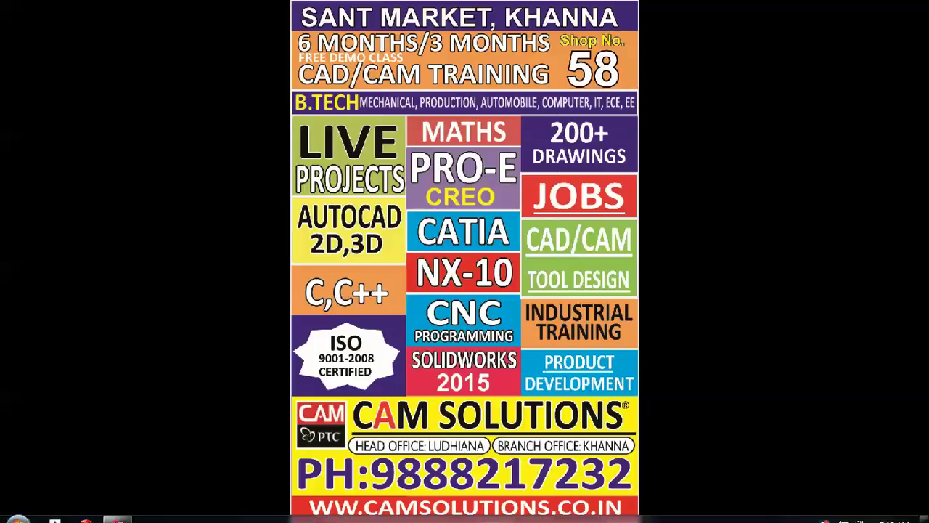
{"action": "left_click", "coordinate": [117, 512]}
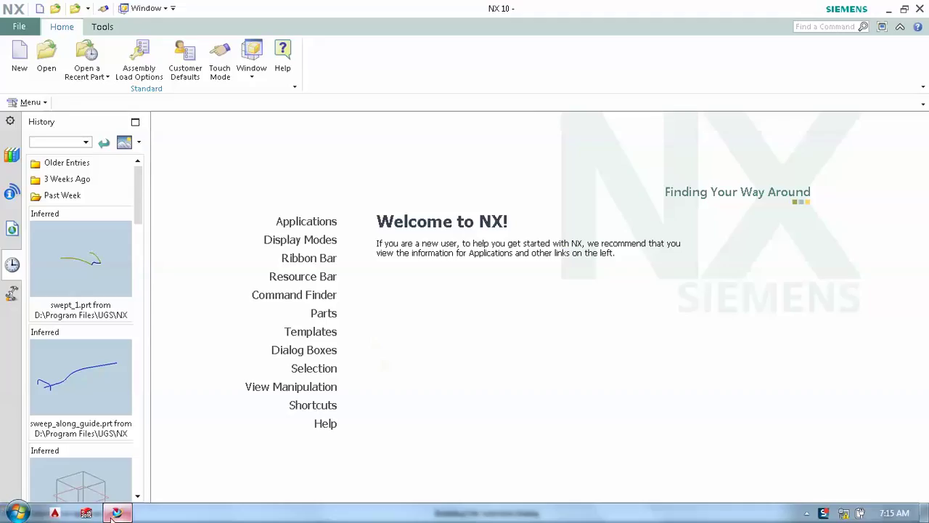
Open the part thru_curves_1.prt from the freeform folder.
{"action": "left_click", "coordinate": [46, 61]}
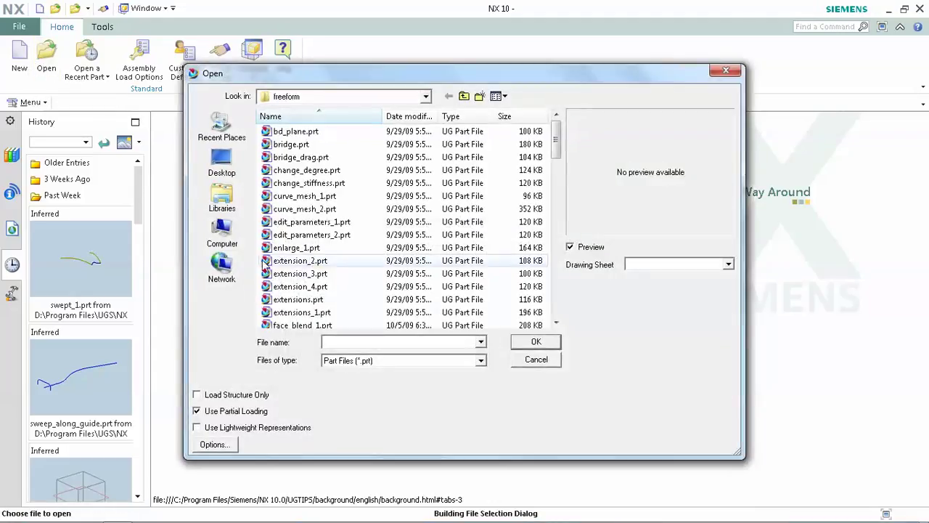
{"action": "left_click", "coordinate": [301, 196]}
{"action": "scroll", "coordinate": [309, 204], "scroll_direction": "down", "scroll_amount": 5}
{"action": "scroll", "coordinate": [311, 207], "scroll_direction": "down", "scroll_amount": 3}
{"action": "scroll", "coordinate": [311, 207], "scroll_direction": "down", "scroll_amount": 3}
{"action": "scroll", "coordinate": [311, 207], "scroll_direction": "down", "scroll_amount": 3}
{"action": "scroll", "coordinate": [310, 207], "scroll_direction": "down", "scroll_amount": 3}
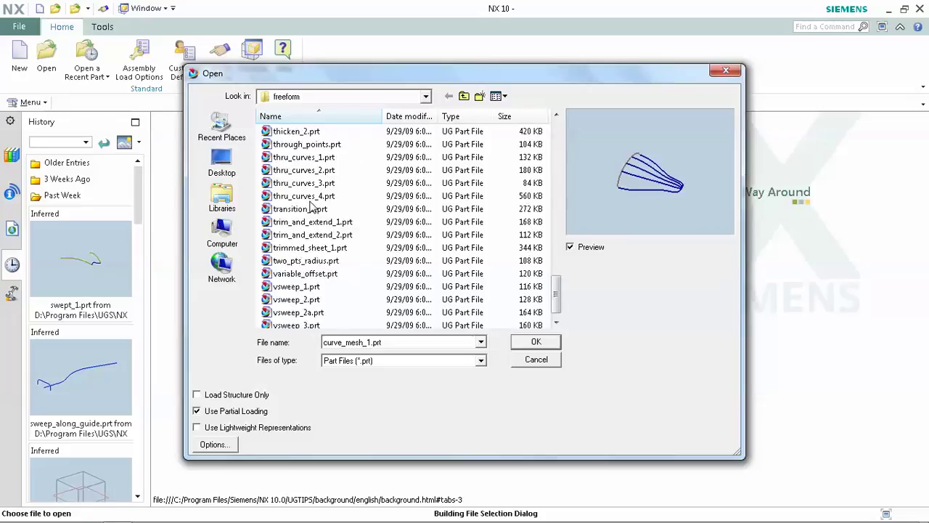
{"action": "left_click", "coordinate": [307, 145]}
{"action": "left_click", "coordinate": [303, 156]}
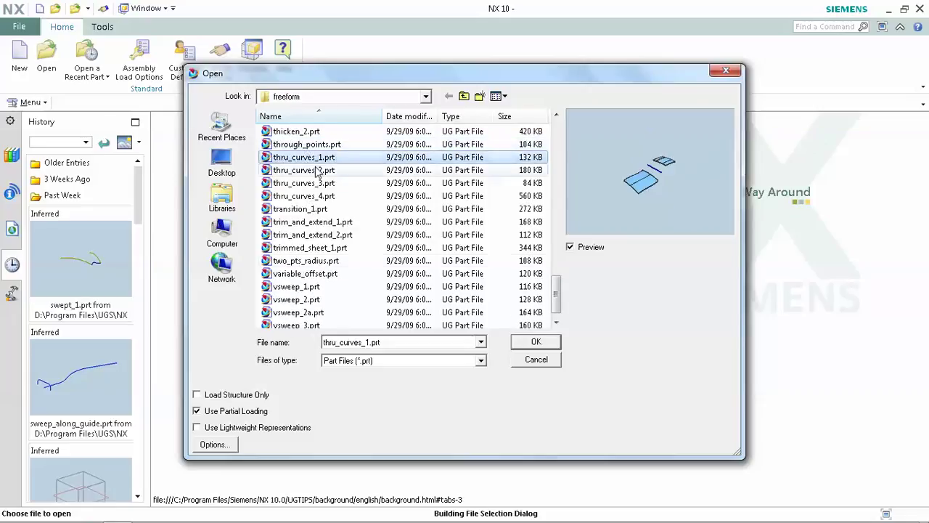
{"action": "left_click", "coordinate": [537, 345]}
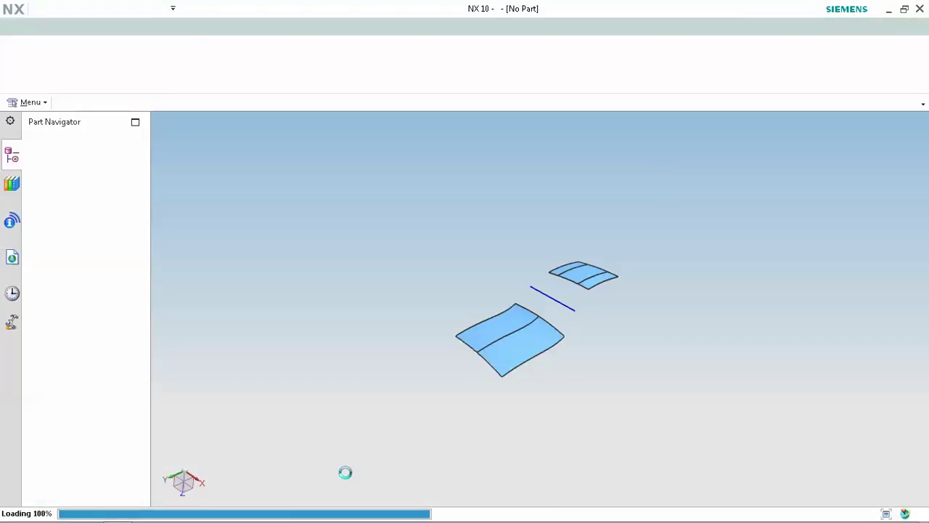
Start the Modeling application.
{"action": "scroll", "coordinate": [613, 317], "scroll_direction": "up", "scroll_amount": 3}
{"action": "scroll", "coordinate": [613, 317], "scroll_direction": "down", "scroll_amount": 3}
{"action": "scroll", "coordinate": [613, 317], "scroll_direction": "down", "scroll_amount": 2}
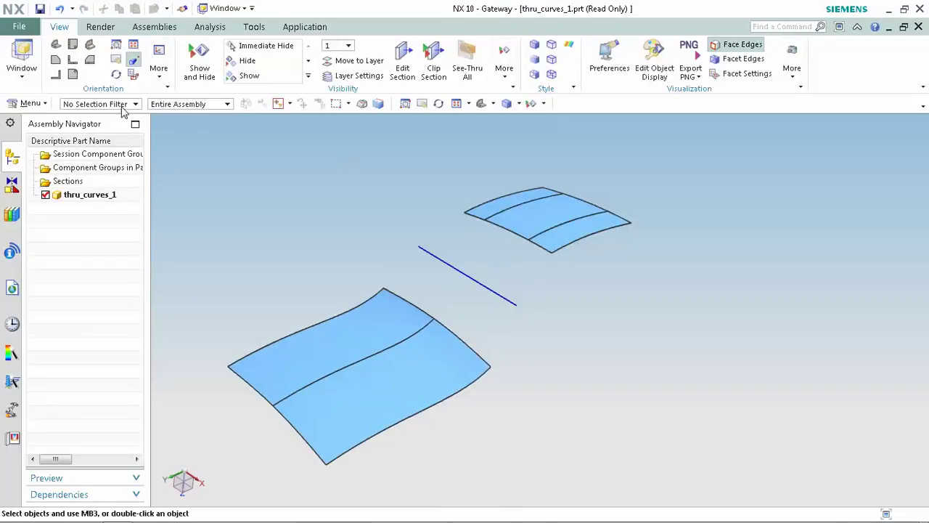
{"action": "left_click", "coordinate": [19, 26]}
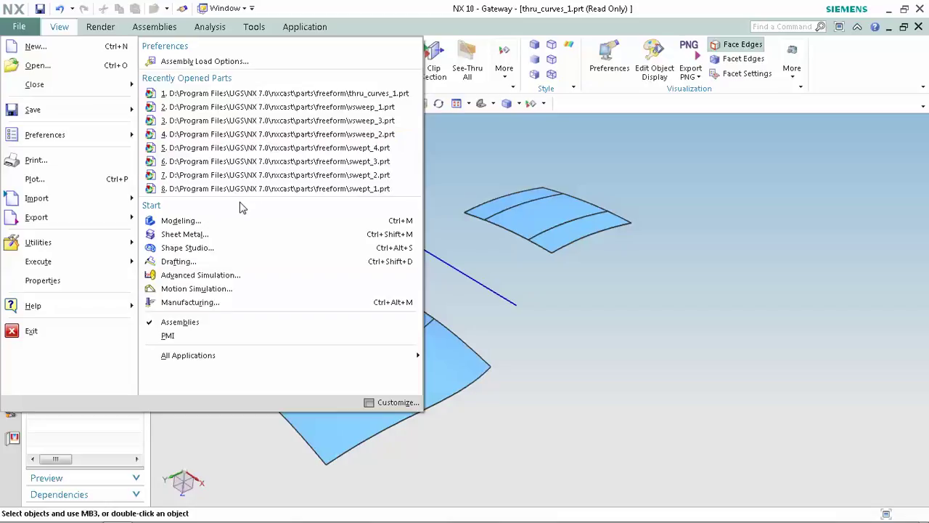
{"action": "left_click", "coordinate": [220, 222]}
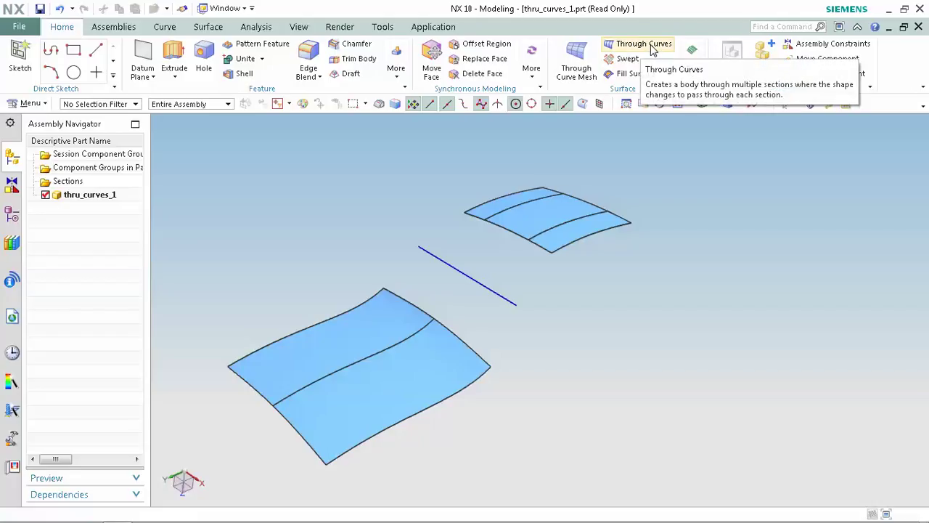
Create a Through Curves surface with sections: lower patch edge, middle line, upper patch edge.
{"action": "left_click", "coordinate": [651, 48]}
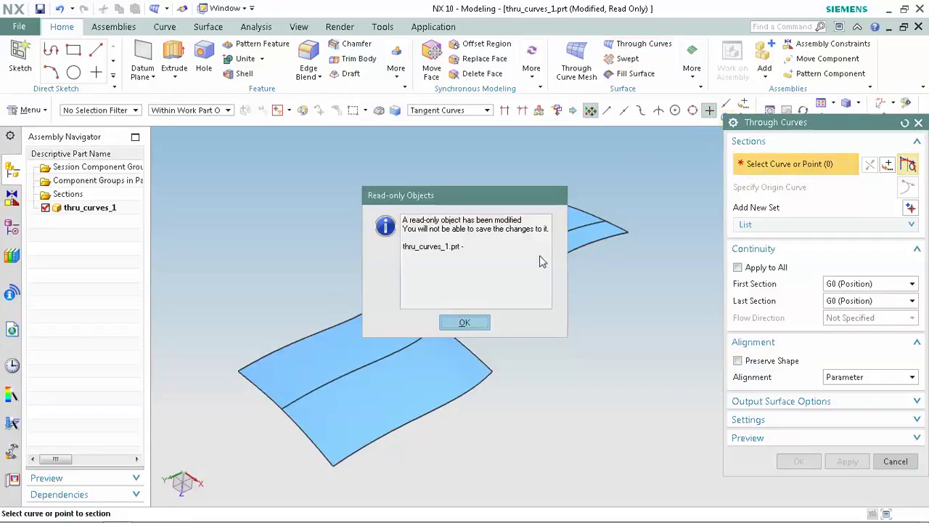
{"action": "left_click", "coordinate": [467, 323]}
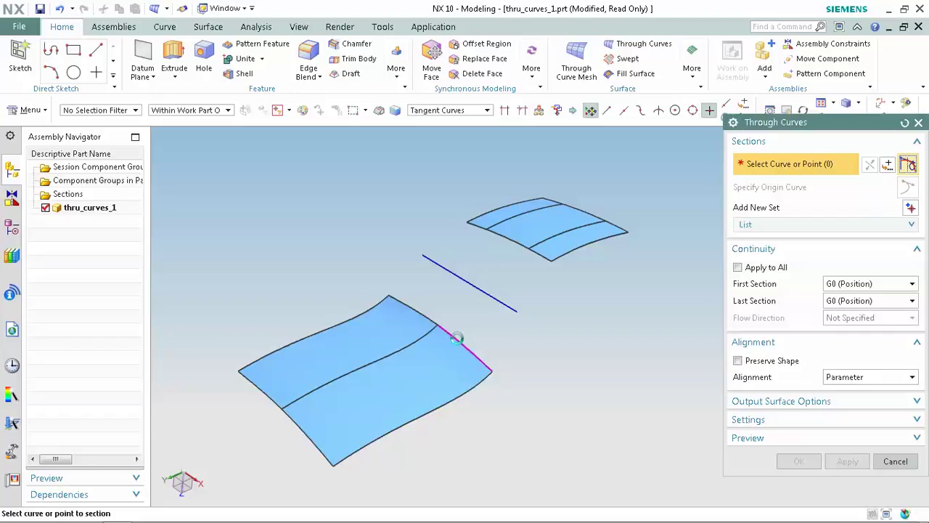
{"action": "left_click", "coordinate": [439, 324]}
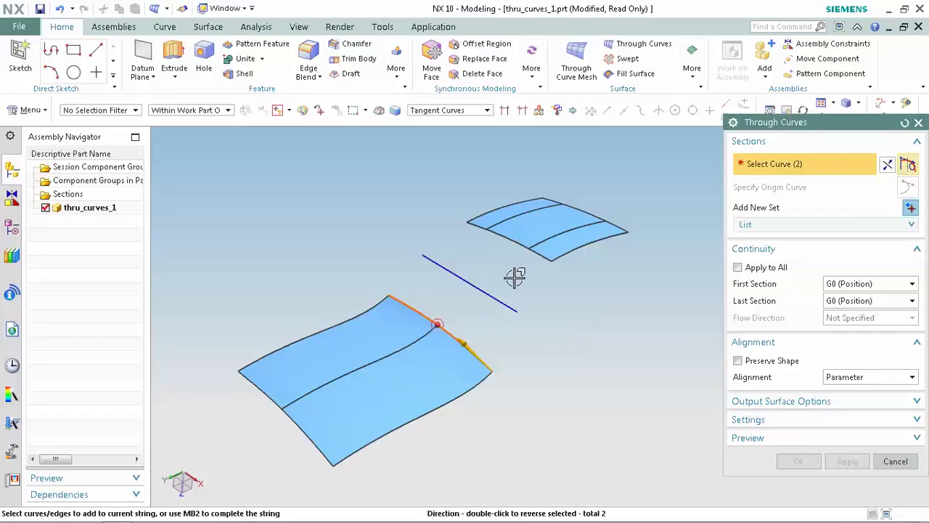
{"action": "middle_click", "coordinate": [290, 213]}
{"action": "left_click", "coordinate": [501, 303]}
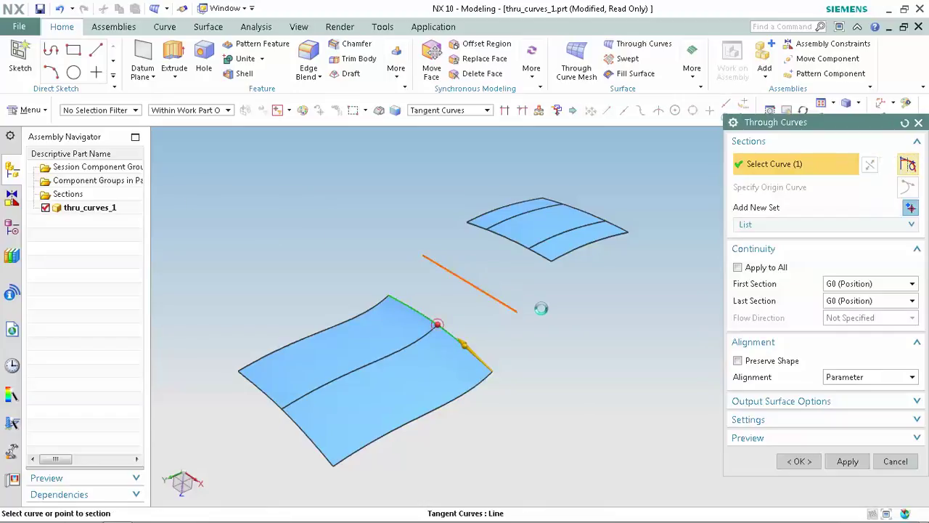
{"action": "middle_click", "coordinate": [348, 221]}
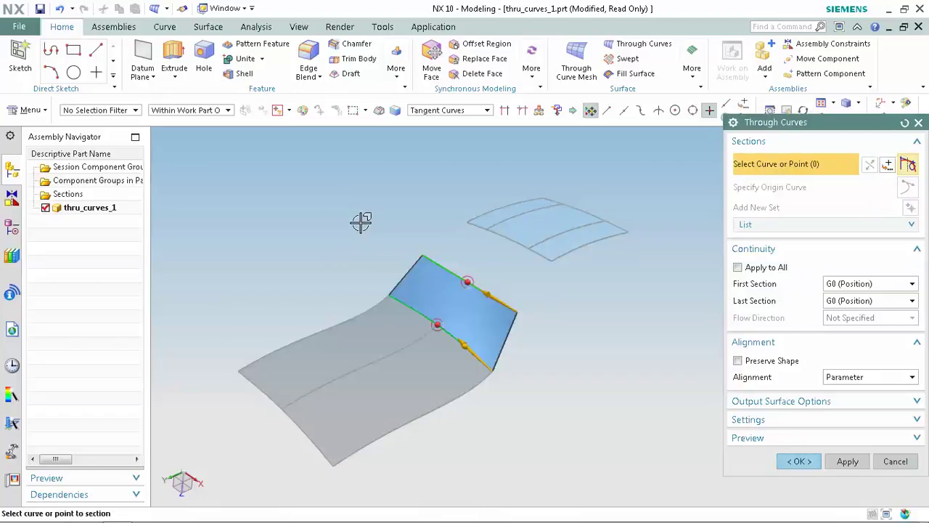
{"action": "left_click", "coordinate": [520, 256]}
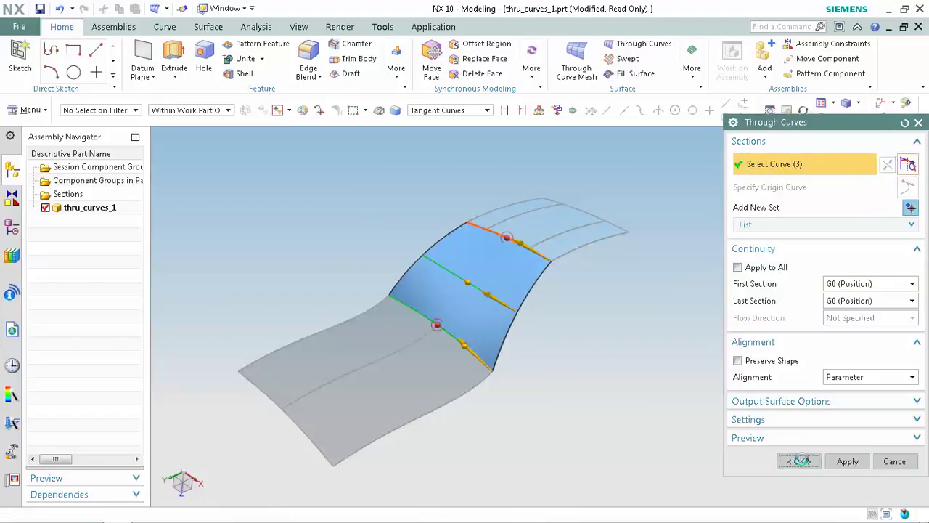
Orbit the view to inspect the previewed bridge surface, then reselect it.
{"action": "mouse_move", "coordinate": [607, 359]}
{"action": "middle_mouse_down"}
{"action": "mouse_move", "coordinate": [575, 339]}
{"action": "mouse_move", "coordinate": [569, 356]}
{"action": "mouse_move", "coordinate": [599, 414]}
{"action": "mouse_move", "coordinate": [600, 403]}
{"action": "middle_mouse_up"}
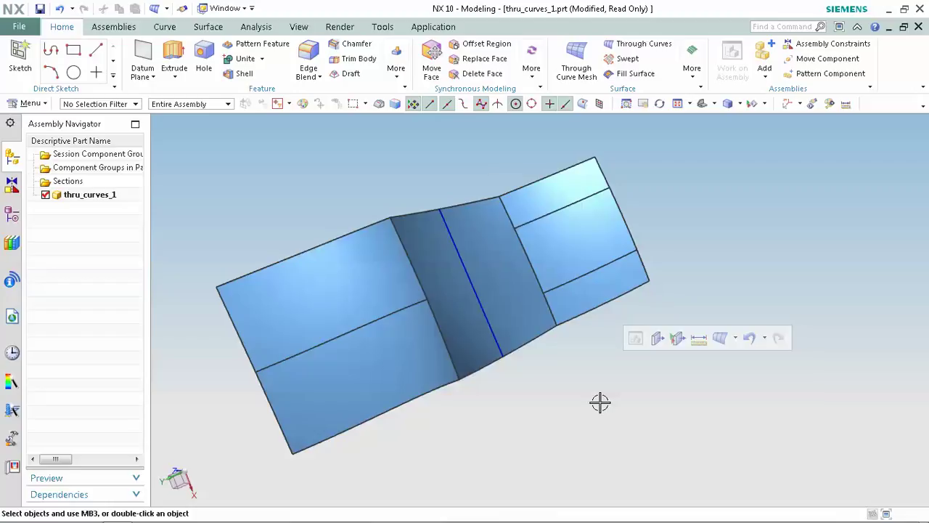
{"action": "mouse_move", "coordinate": [533, 397]}
{"action": "middle_mouse_down"}
{"action": "mouse_move", "coordinate": [521, 355]}
{"action": "mouse_move", "coordinate": [528, 361]}
{"action": "middle_mouse_up"}
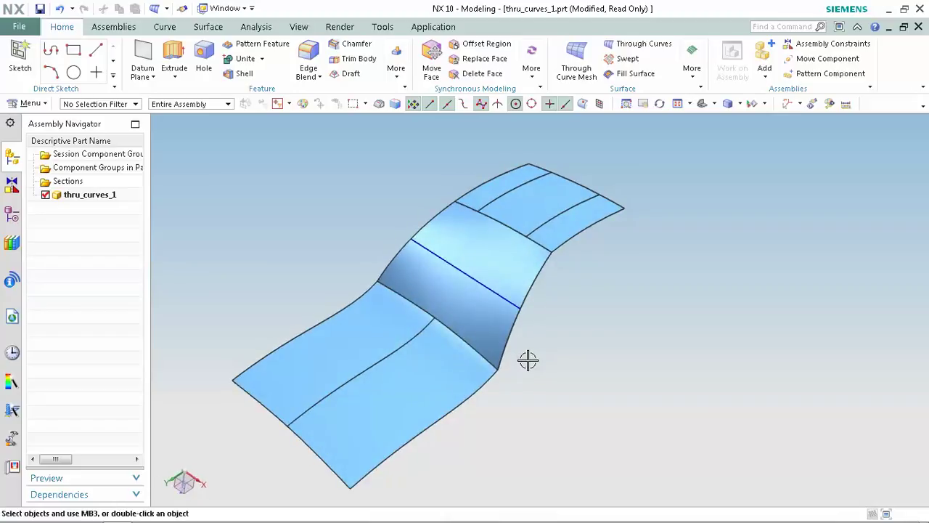
{"action": "left_click", "coordinate": [491, 278]}
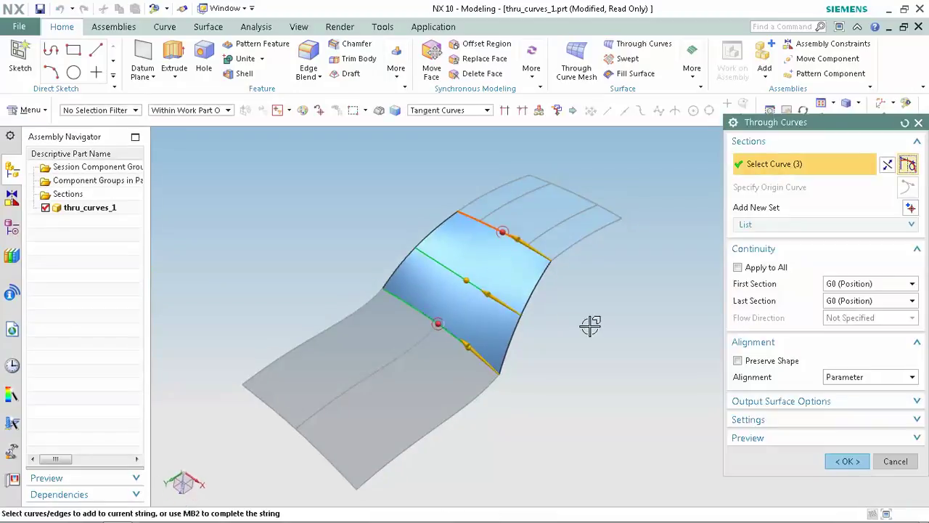
Set the first section to G1 (Tangent) against the two lower patch faces.
{"action": "left_click", "coordinate": [871, 287]}
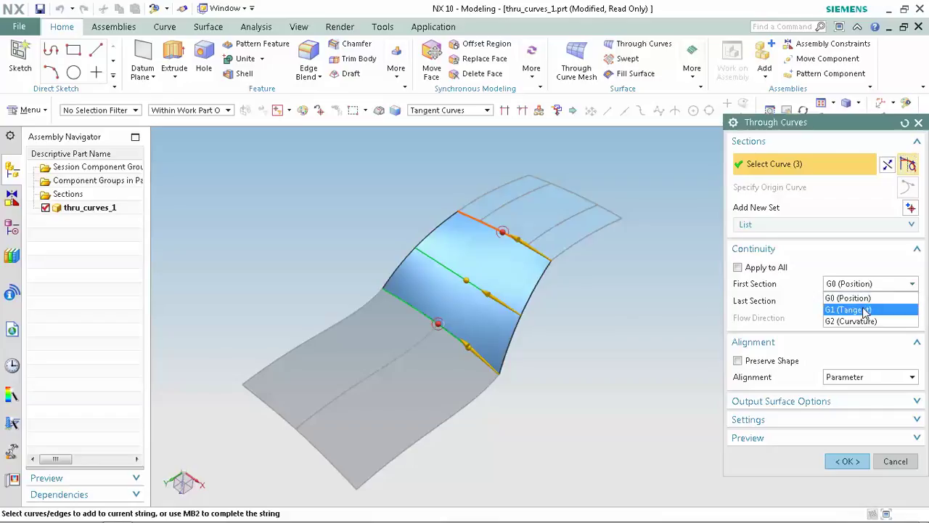
{"action": "left_click", "coordinate": [865, 311]}
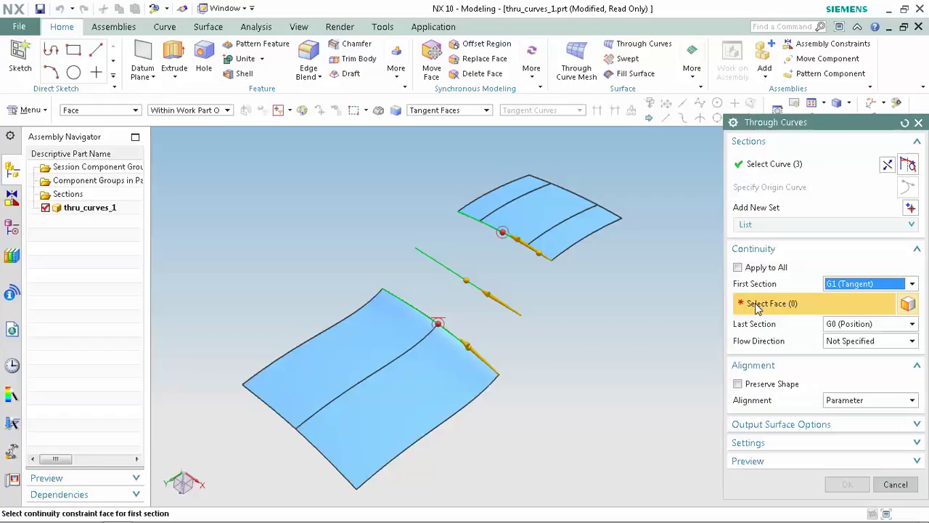
{"action": "left_click", "coordinate": [400, 370]}
{"action": "left_click", "coordinate": [392, 348]}
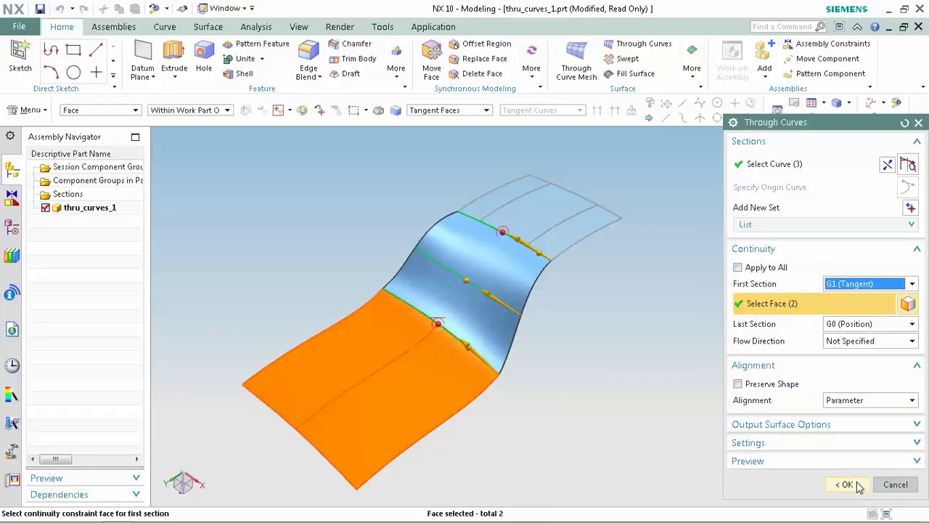
Set the last section to G1 (Tangent) against the three top patch faces and create the surface.
{"action": "left_click", "coordinate": [847, 325]}
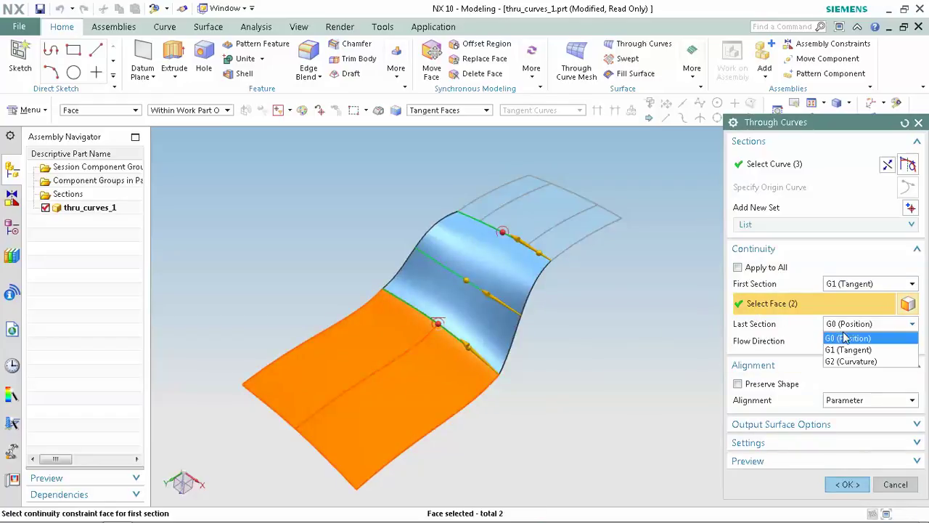
{"action": "left_click", "coordinate": [846, 349]}
{"action": "left_click", "coordinate": [578, 238]}
{"action": "left_click", "coordinate": [541, 211]}
{"action": "left_click", "coordinate": [479, 206]}
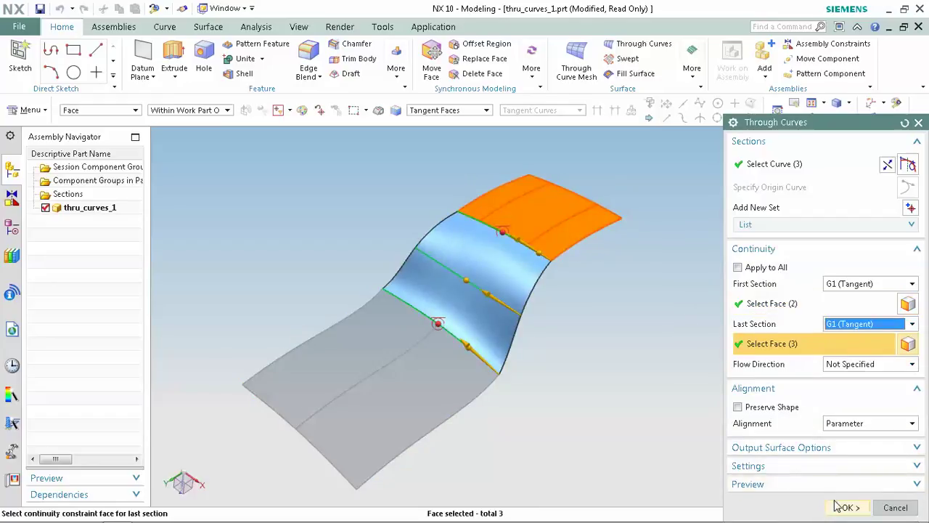
{"action": "left_click", "coordinate": [847, 508]}
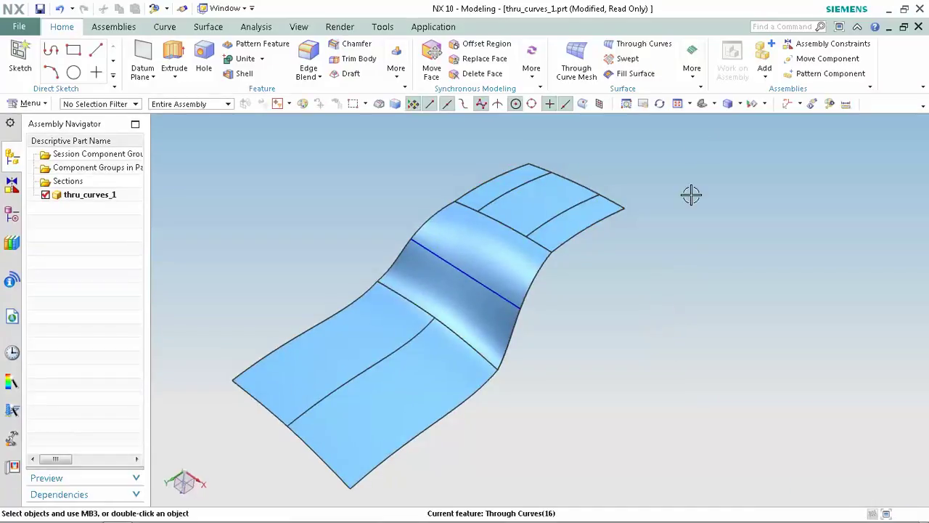
{"action": "left_click", "coordinate": [739, 104]}
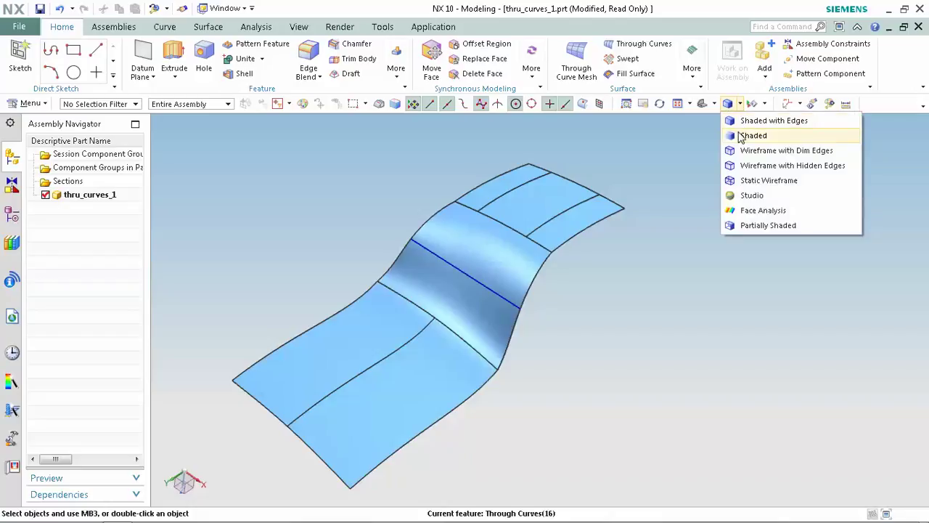
Show the model Shaded and change both bridge section continuities to G0 (Position).
{"action": "left_click", "coordinate": [747, 137]}
{"action": "mouse_move", "coordinate": [692, 220]}
{"action": "middle_mouse_down"}
{"action": "mouse_move", "coordinate": [696, 241]}
{"action": "mouse_move", "coordinate": [707, 226]}
{"action": "mouse_move", "coordinate": [690, 254]}
{"action": "mouse_move", "coordinate": [706, 226]}
{"action": "mouse_move", "coordinate": [695, 233]}
{"action": "mouse_move", "coordinate": [691, 254]}
{"action": "mouse_move", "coordinate": [717, 226]}
{"action": "mouse_move", "coordinate": [705, 239]}
{"action": "mouse_move", "coordinate": [690, 234]}
{"action": "mouse_move", "coordinate": [710, 240]}
{"action": "mouse_move", "coordinate": [665, 247]}
{"action": "middle_mouse_up"}
{"action": "double_click", "coordinate": [507, 295]}
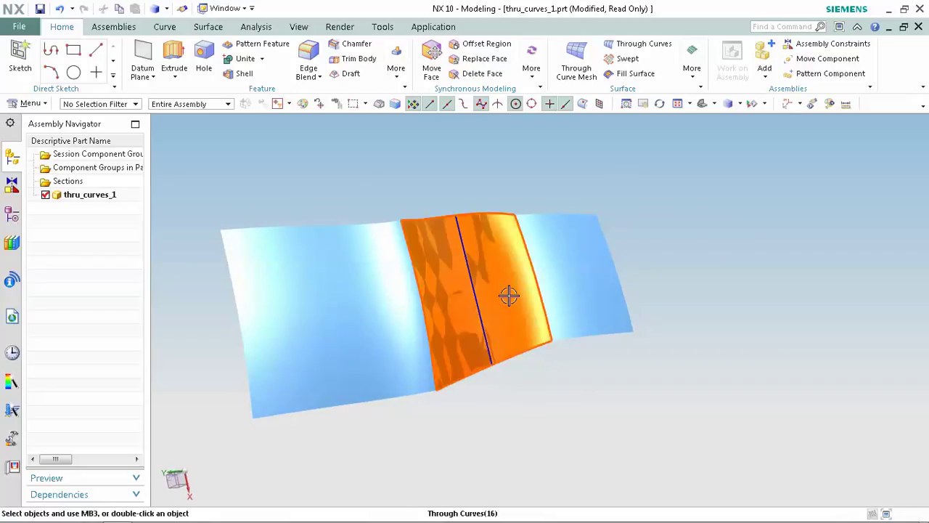
{"action": "left_click", "coordinate": [864, 284]}
{"action": "left_click", "coordinate": [858, 295]}
{"action": "left_click", "coordinate": [869, 300]}
{"action": "left_click", "coordinate": [850, 312]}
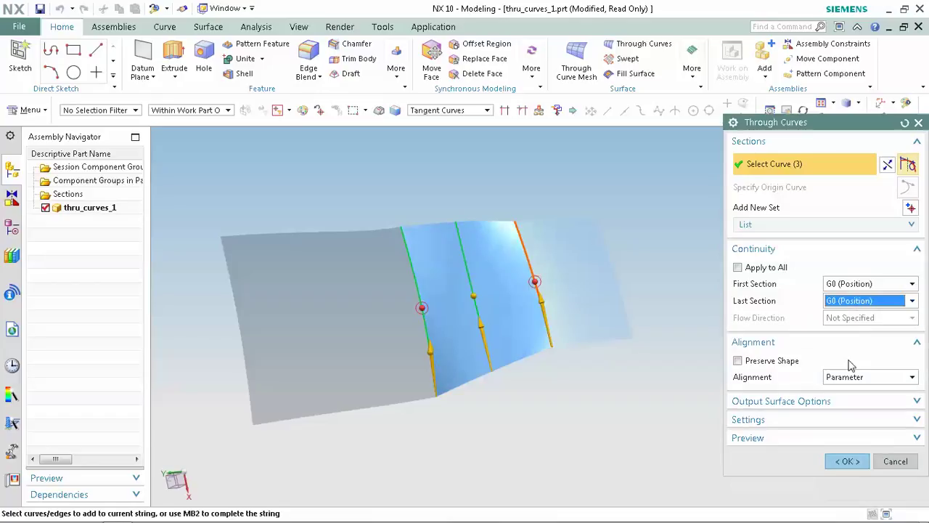
{"action": "left_click", "coordinate": [846, 461]}
Orbit to inspect the creased G0 joins and reopen the bridge surface for editing.
{"action": "mouse_move", "coordinate": [647, 411]}
{"action": "middle_mouse_down"}
{"action": "mouse_move", "coordinate": [600, 350]}
{"action": "mouse_move", "coordinate": [566, 351]}
{"action": "middle_mouse_up"}
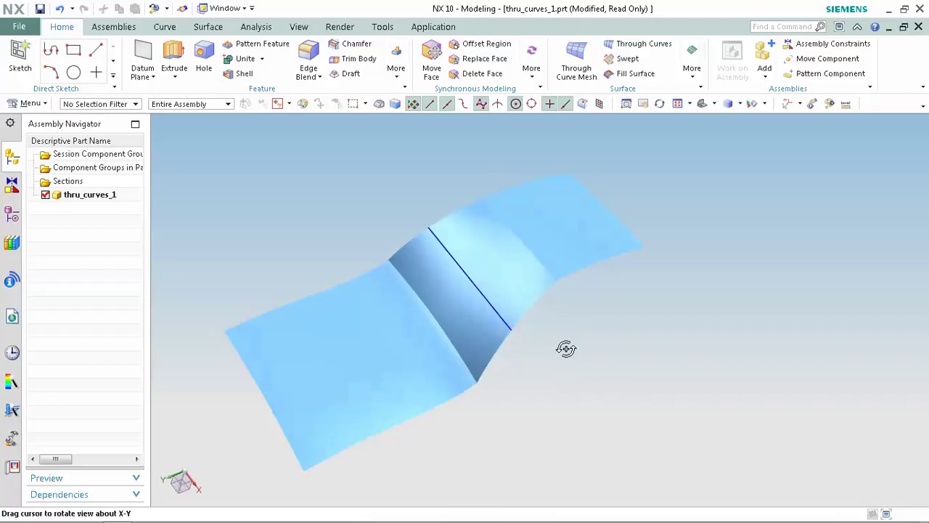
{"action": "double_click", "coordinate": [539, 284]}
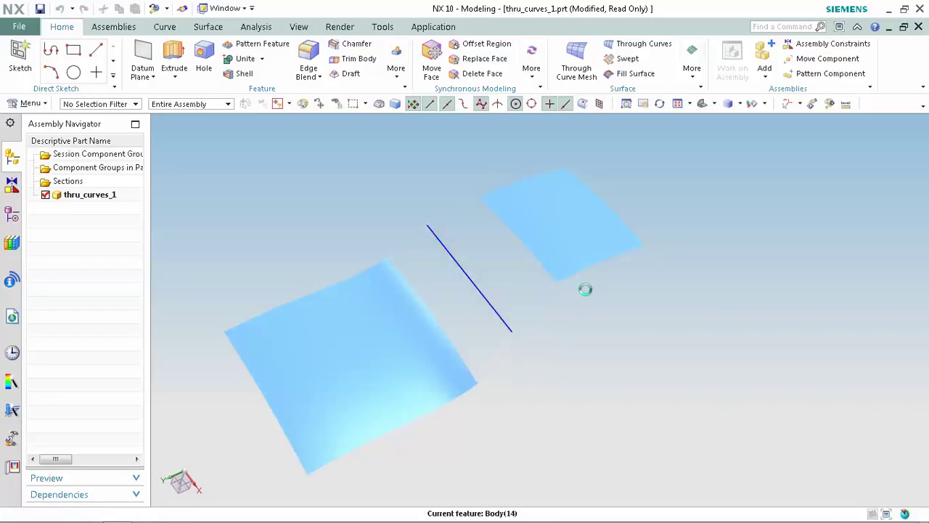
{"action": "left_click", "coordinate": [879, 286]}
Set first and last sections to G1 (Tangent) on the left and right patch faces.
{"action": "left_click", "coordinate": [874, 309]}
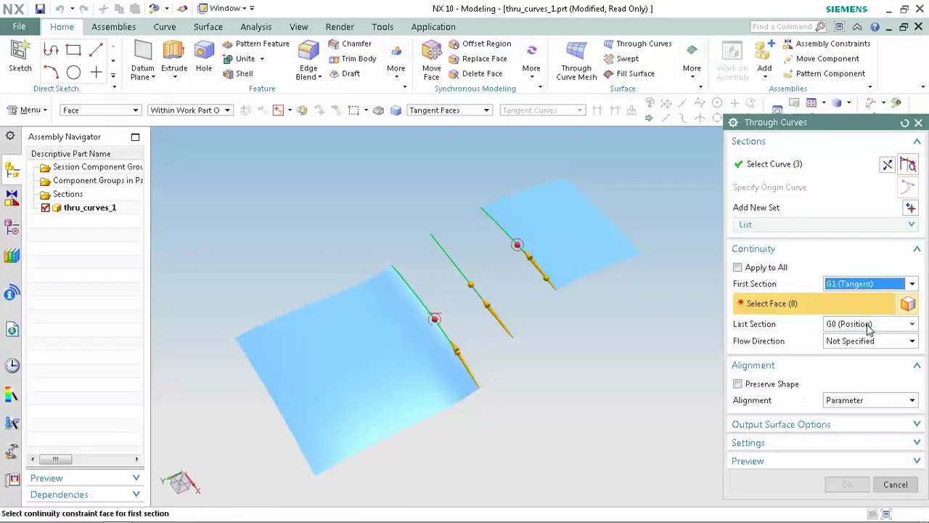
{"action": "left_click", "coordinate": [427, 367]}
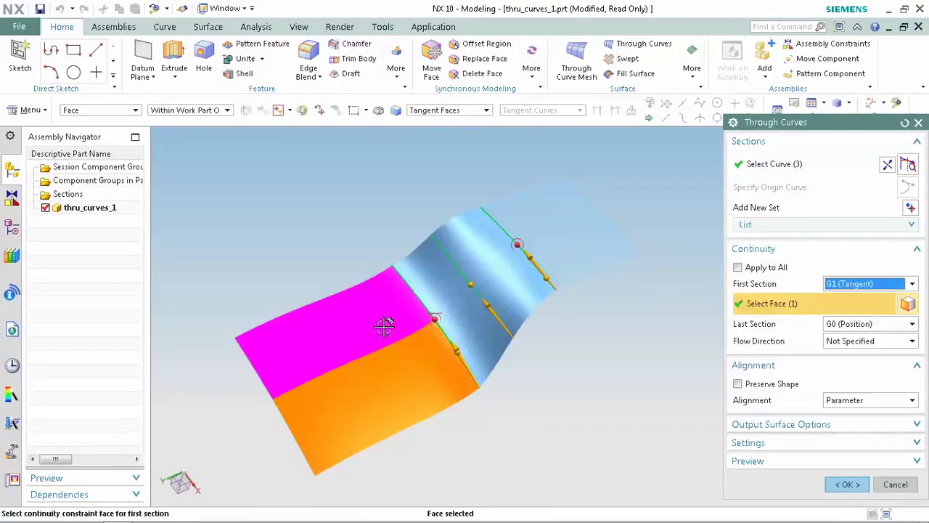
{"action": "left_click", "coordinate": [870, 324]}
{"action": "left_click", "coordinate": [851, 348]}
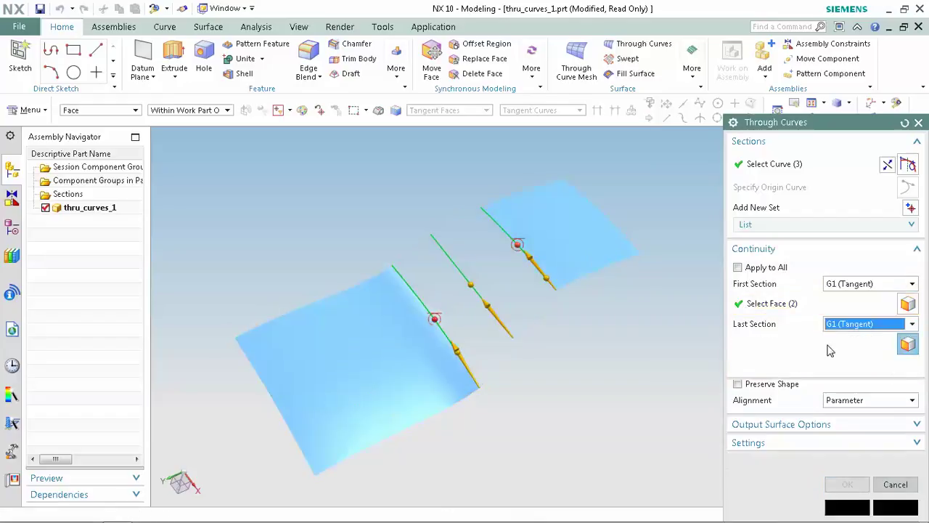
{"action": "left_click", "coordinate": [551, 230]}
{"action": "left_click", "coordinate": [552, 230]}
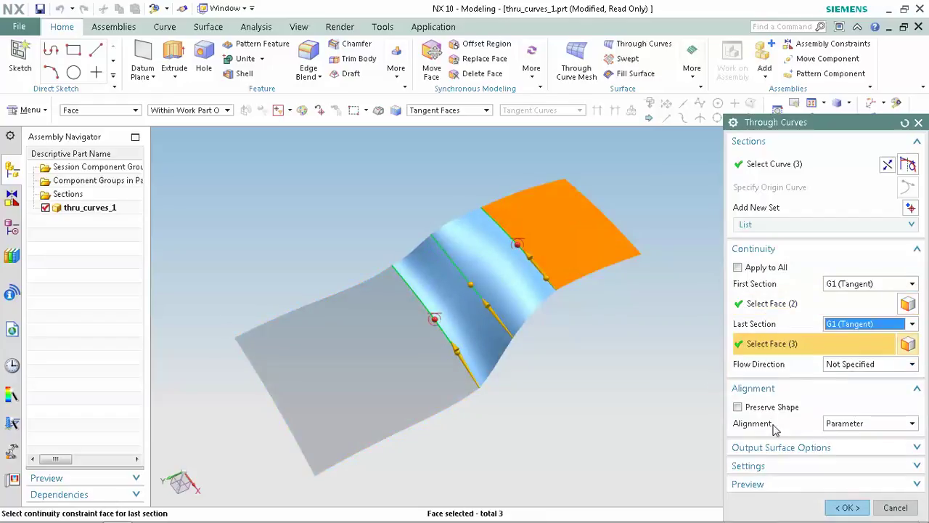
{"action": "left_click", "coordinate": [846, 507]}
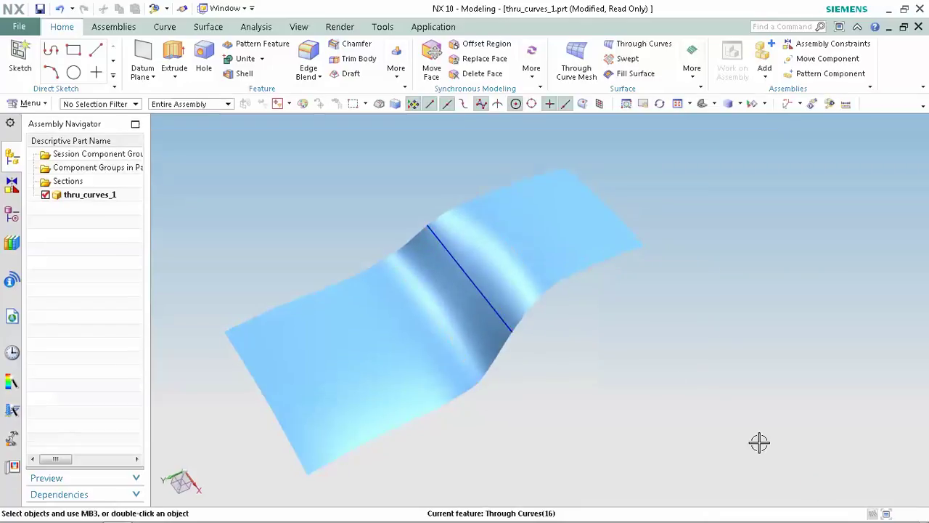
{"action": "mouse_move", "coordinate": [583, 392]}
{"action": "middle_mouse_down"}
{"action": "mouse_move", "coordinate": [637, 363]}
{"action": "mouse_move", "coordinate": [655, 429]}
{"action": "mouse_move", "coordinate": [662, 370]}
{"action": "mouse_move", "coordinate": [655, 403]}
{"action": "mouse_move", "coordinate": [664, 416]}
{"action": "mouse_move", "coordinate": [665, 402]}
{"action": "middle_mouse_up"}
Switch the bridge alignment to By Points, placing a point about 23% along the section edge.
{"action": "double_click", "coordinate": [444, 307]}
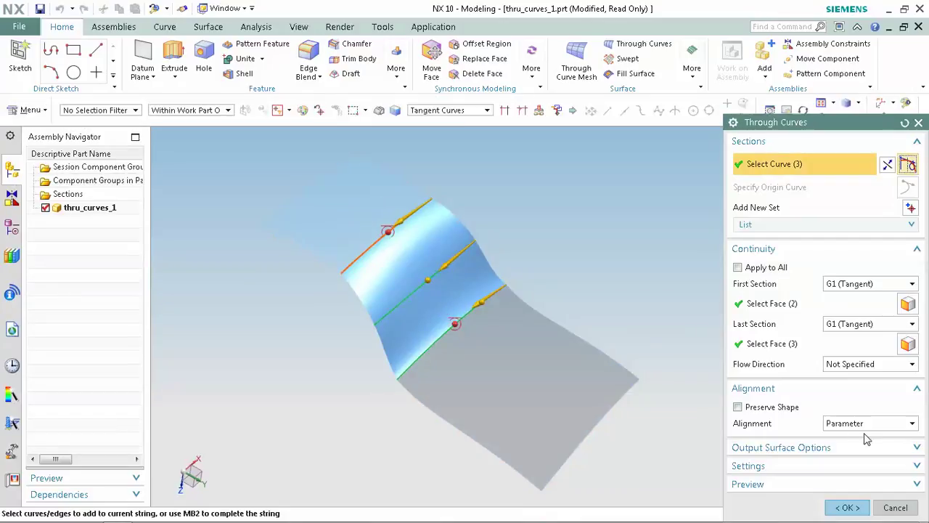
{"action": "left_click", "coordinate": [879, 426]}
{"action": "left_click", "coordinate": [851, 460]}
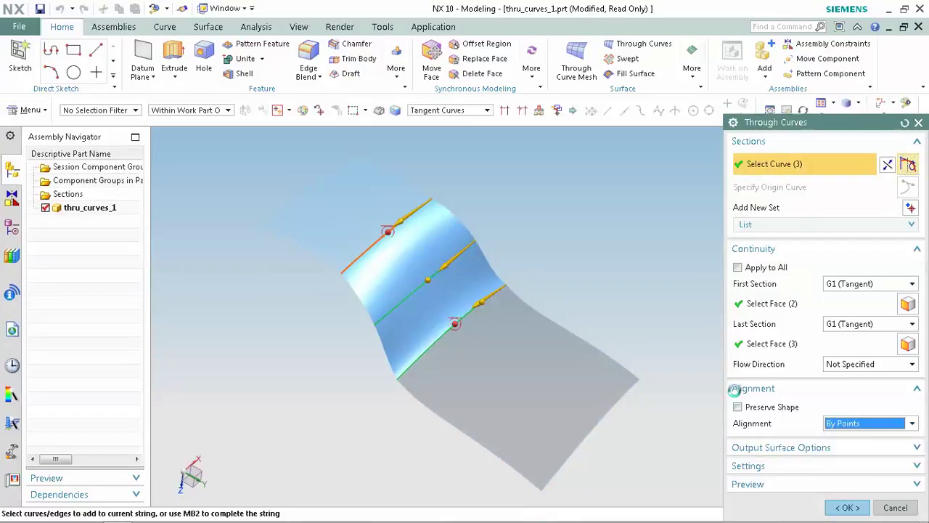
{"action": "middle_click_drag", "start_coordinate": [598, 301], "coordinate": [571, 300]}
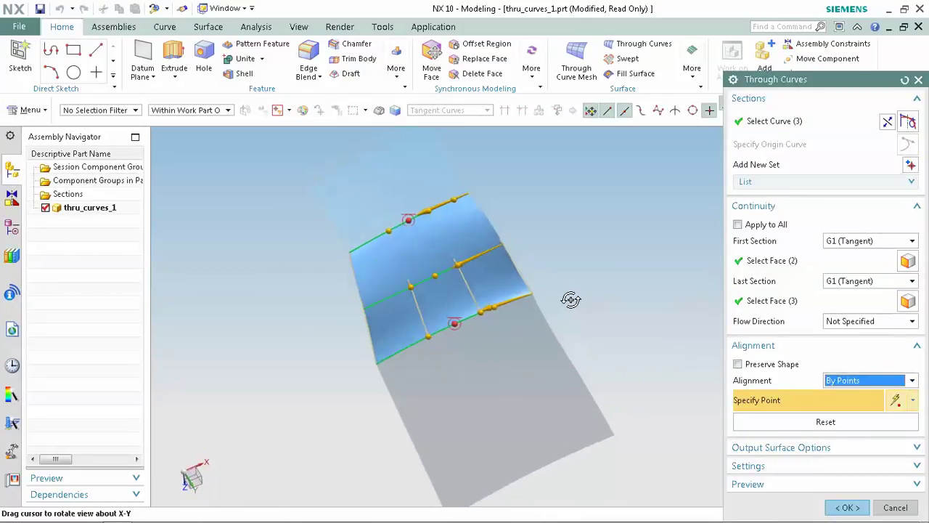
{"action": "left_click", "coordinate": [413, 345]}
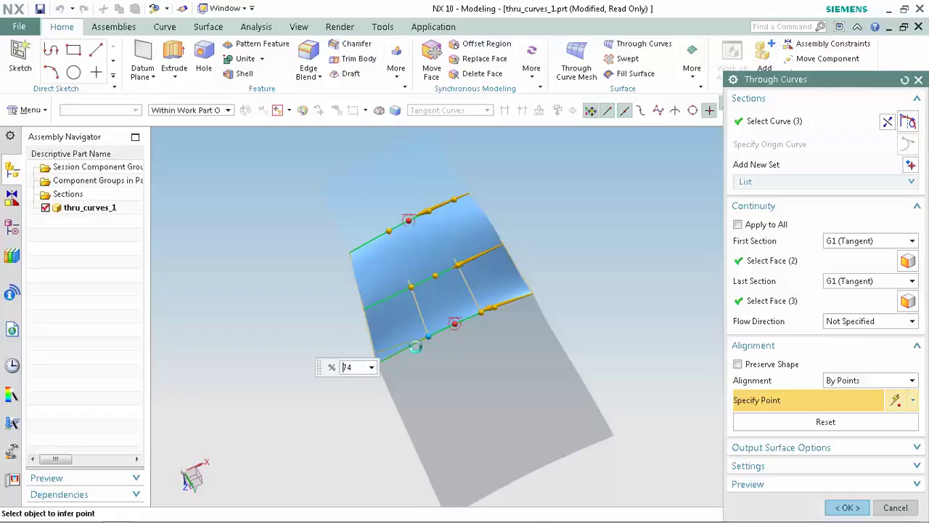
{"action": "left_click_drag", "start_coordinate": [481, 313], "coordinate": [496, 306]}
{"action": "left_click", "coordinate": [847, 508]}
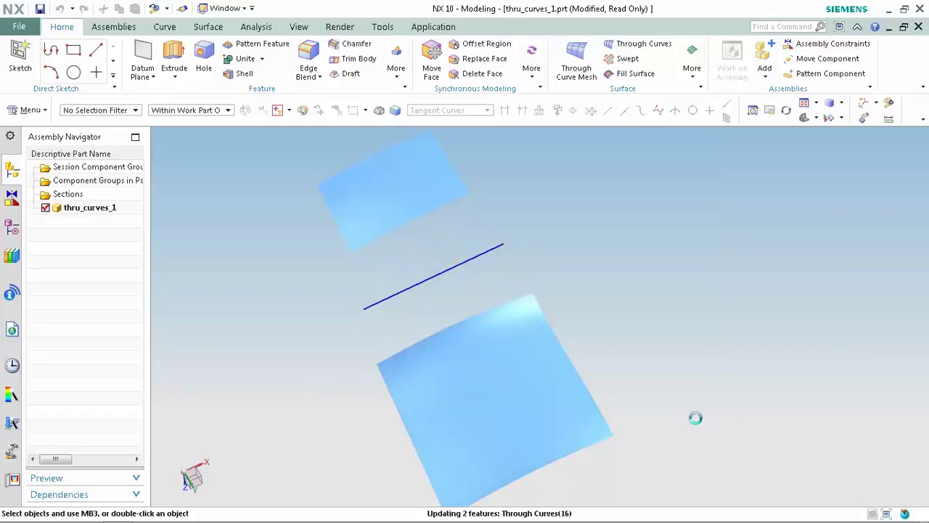
{"action": "mouse_move", "coordinate": [656, 344]}
{"action": "middle_mouse_down"}
{"action": "mouse_move", "coordinate": [659, 317]}
{"action": "mouse_move", "coordinate": [649, 332]}
{"action": "mouse_move", "coordinate": [668, 332]}
{"action": "mouse_move", "coordinate": [665, 321]}
{"action": "mouse_move", "coordinate": [613, 304]}
{"action": "mouse_move", "coordinate": [576, 357]}
{"action": "mouse_move", "coordinate": [626, 359]}
{"action": "mouse_move", "coordinate": [617, 388]}
{"action": "mouse_move", "coordinate": [612, 349]}
{"action": "mouse_move", "coordinate": [635, 311]}
{"action": "mouse_move", "coordinate": [700, 363]}
{"action": "mouse_move", "coordinate": [685, 380]}
{"action": "middle_mouse_up"}
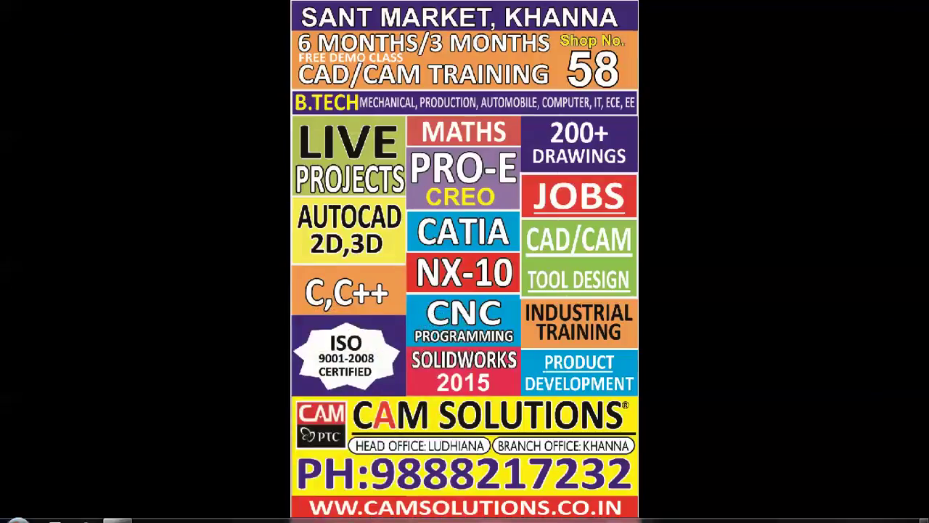
Show the hidden system tray icons.
{"action": "left_click", "coordinate": [815, 514]}
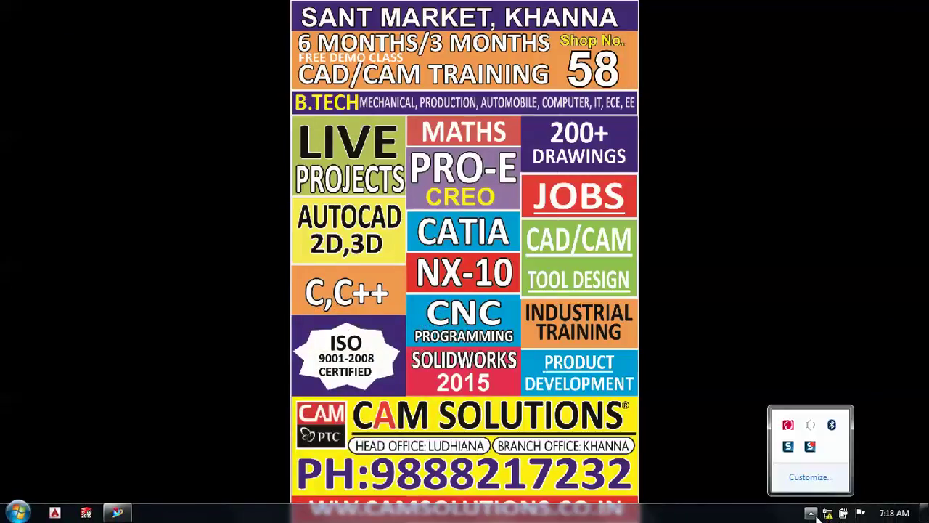